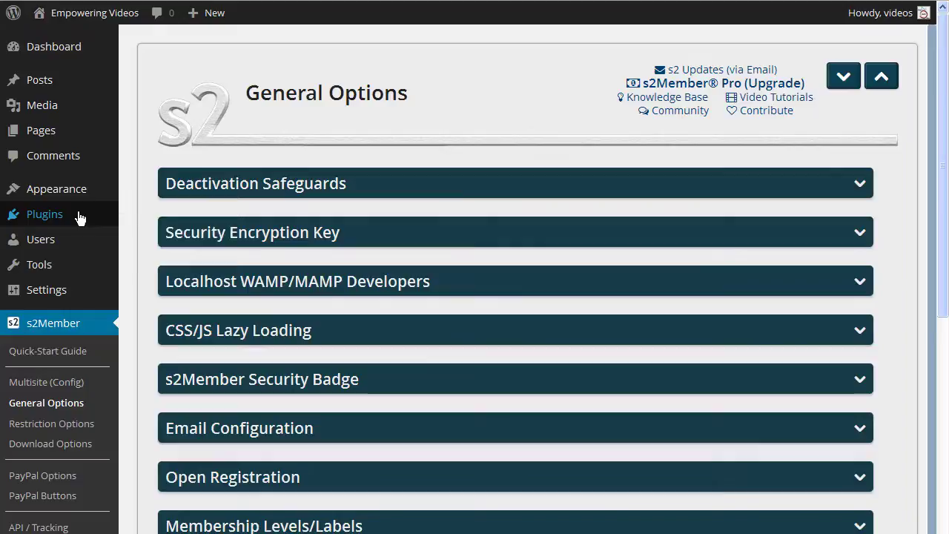
# Search the plugin directory for websimon, then install and activate Websimon Tables 1.3.4.
pyautogui.moveTo(78, 214)
pyautogui.click(137, 244)
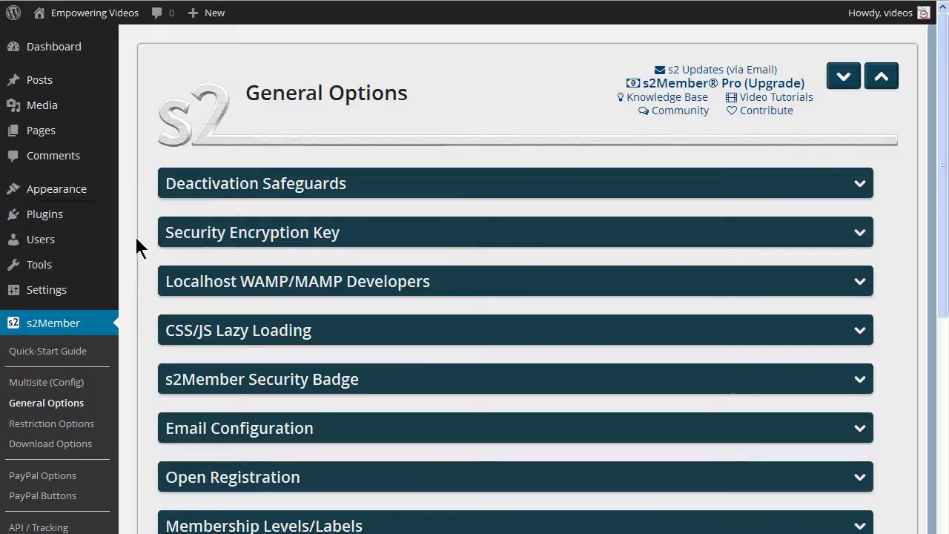
pyautogui.write('websimon')
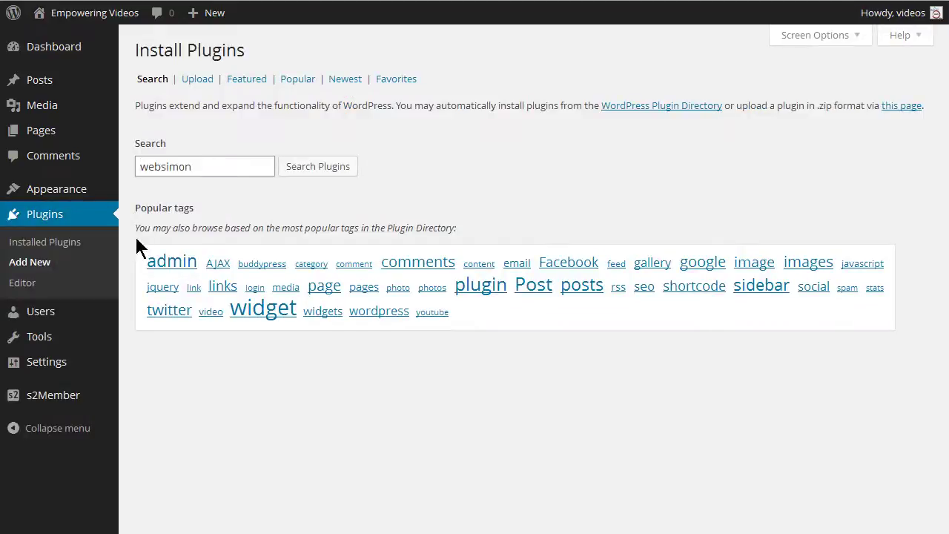
pyautogui.press('Return')
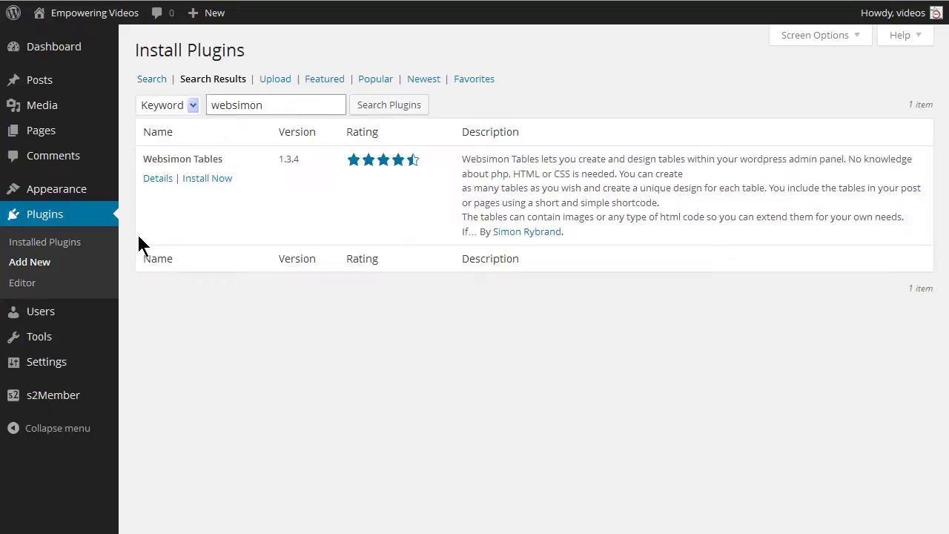
pyautogui.click(200, 180)
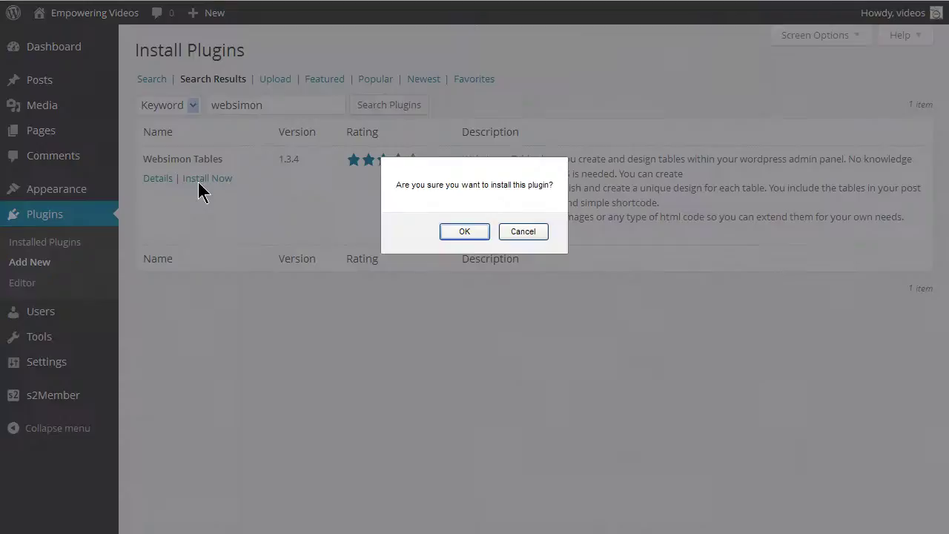
pyautogui.click(449, 232)
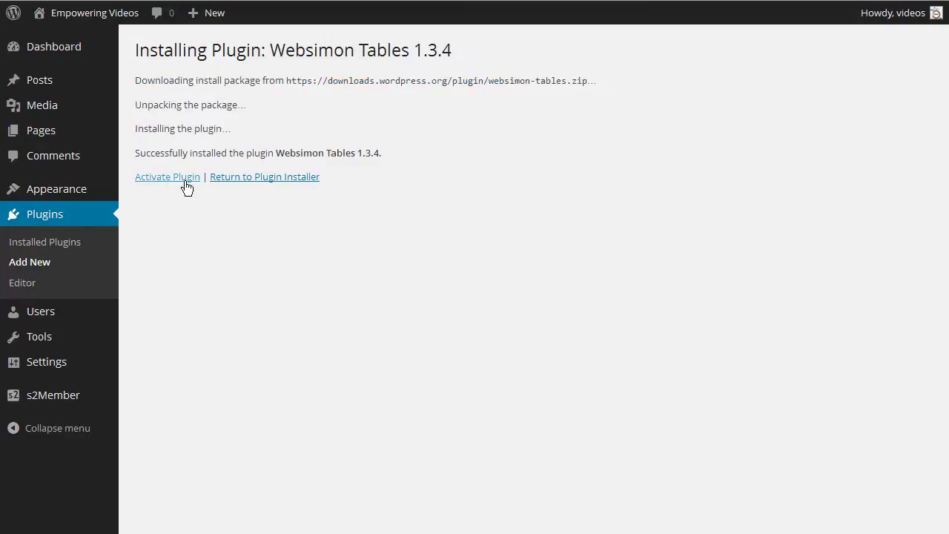
pyautogui.click(175, 181)
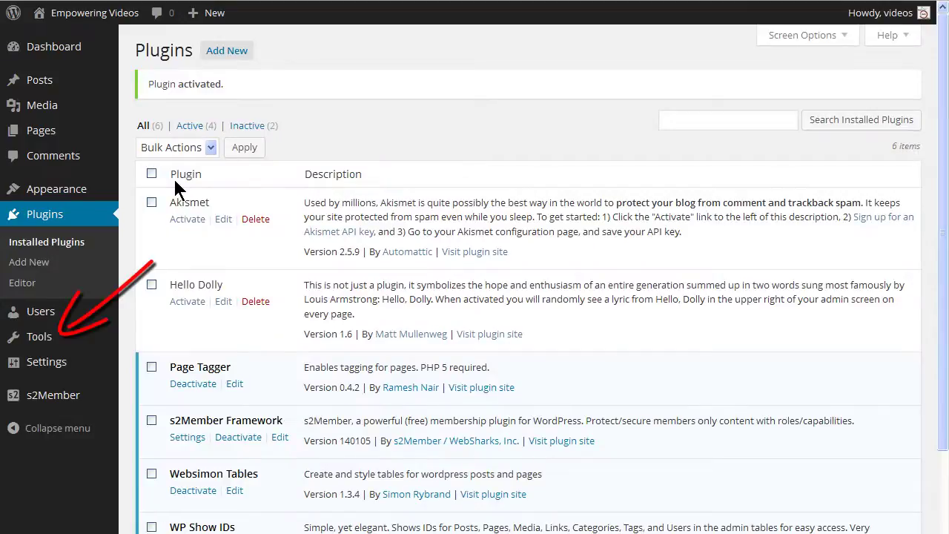
# Add a Websimon table named 'options' with 5 rows and 4 columns.
pyautogui.moveTo(89, 335)
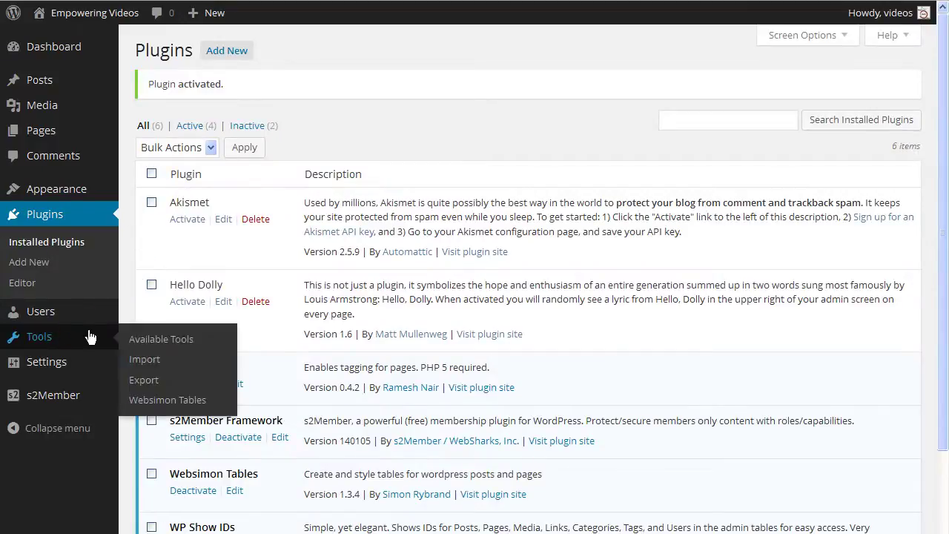
pyautogui.click(150, 403)
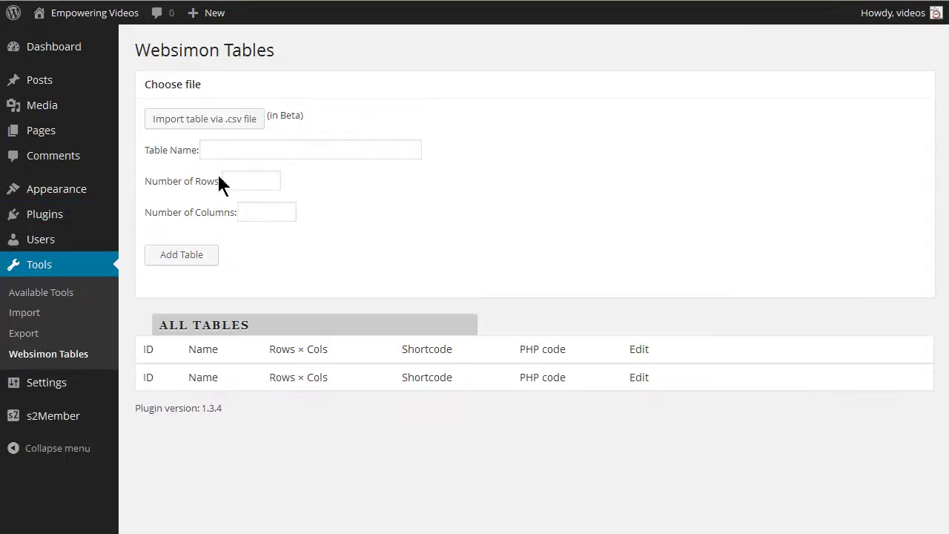
pyautogui.click(220, 145)
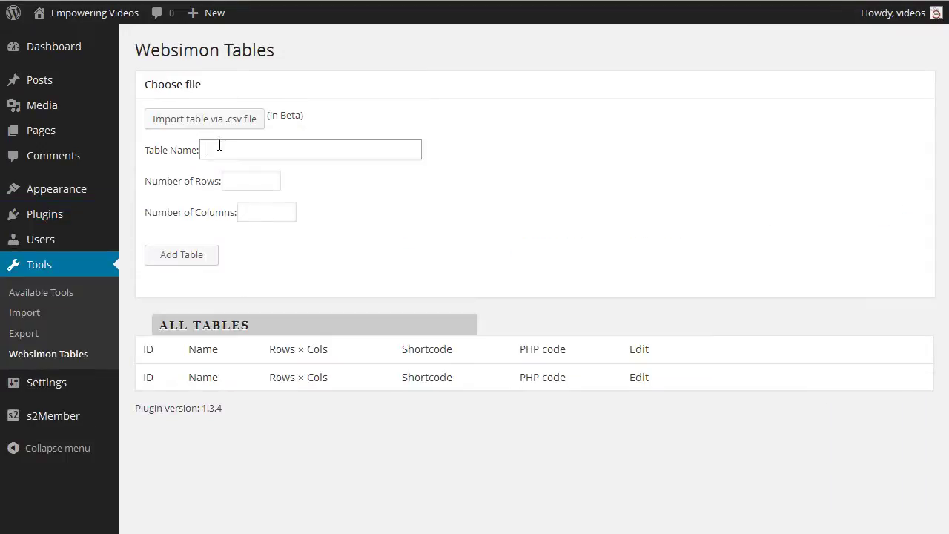
pyautogui.write('options')
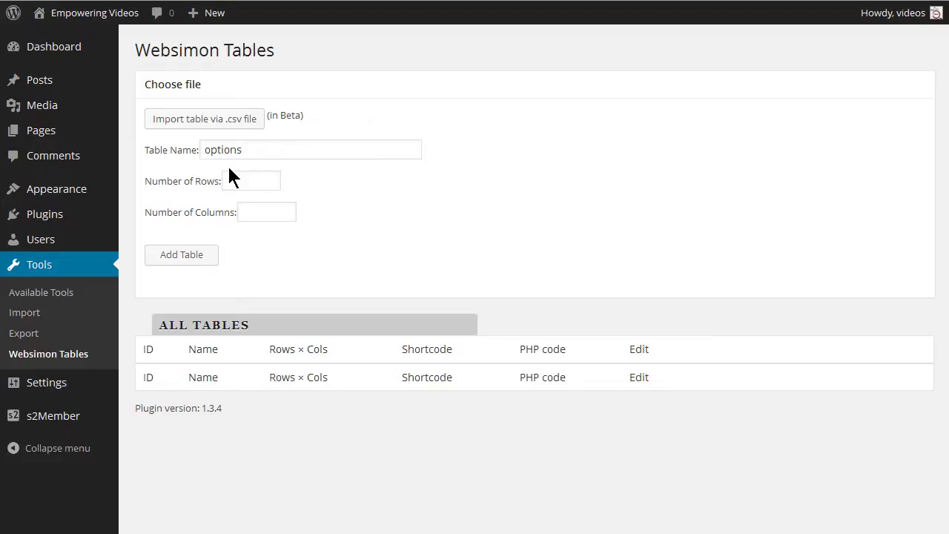
pyautogui.click(240, 180)
pyautogui.write('5')
pyautogui.click(258, 210)
pyautogui.write('4')
pyautogui.click(184, 255)
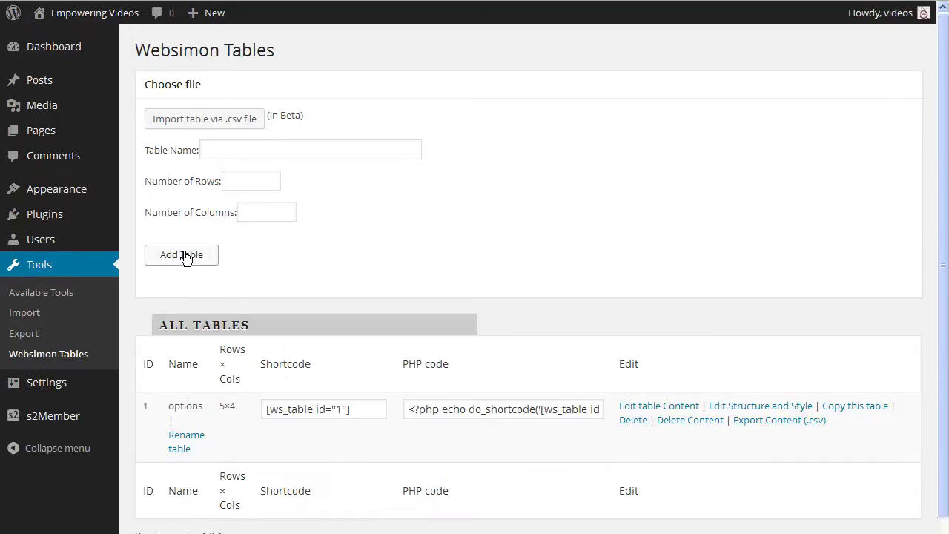
# Enter headlines Basic, Membership, e-Commerce and row labels Basic Videos through Support, then save.
pyautogui.click(647, 411)
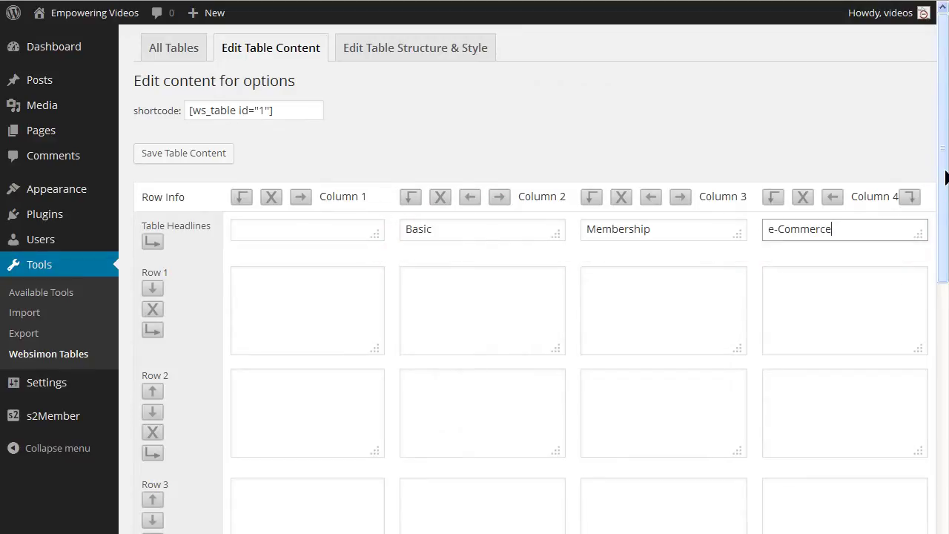
pyautogui.moveTo(945, 170); pyautogui.dragTo(938, 286)
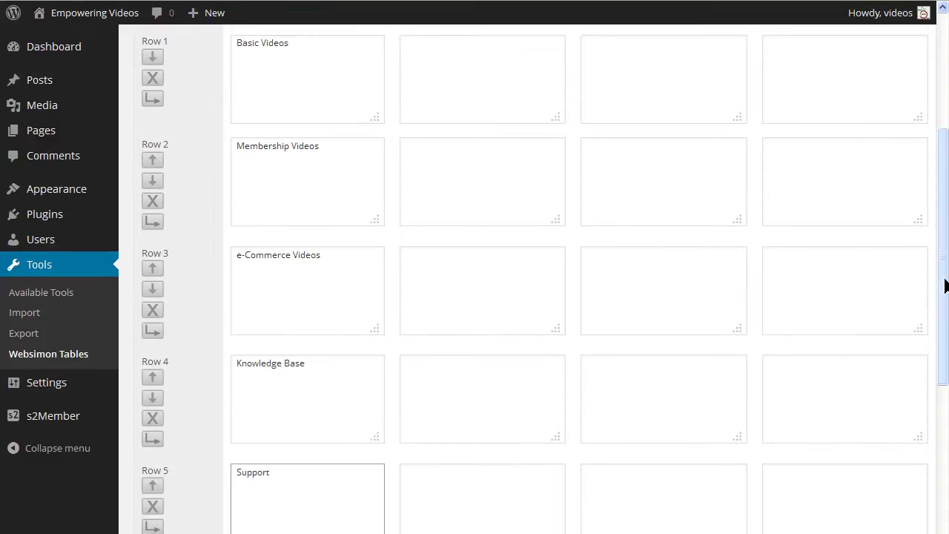
pyautogui.moveTo(946, 285); pyautogui.dragTo(934, 387)
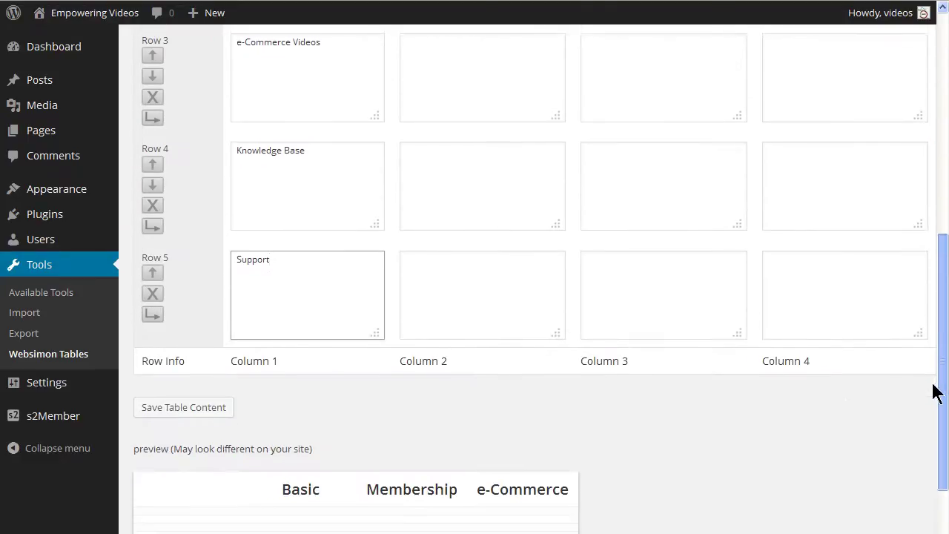
pyautogui.click(168, 415)
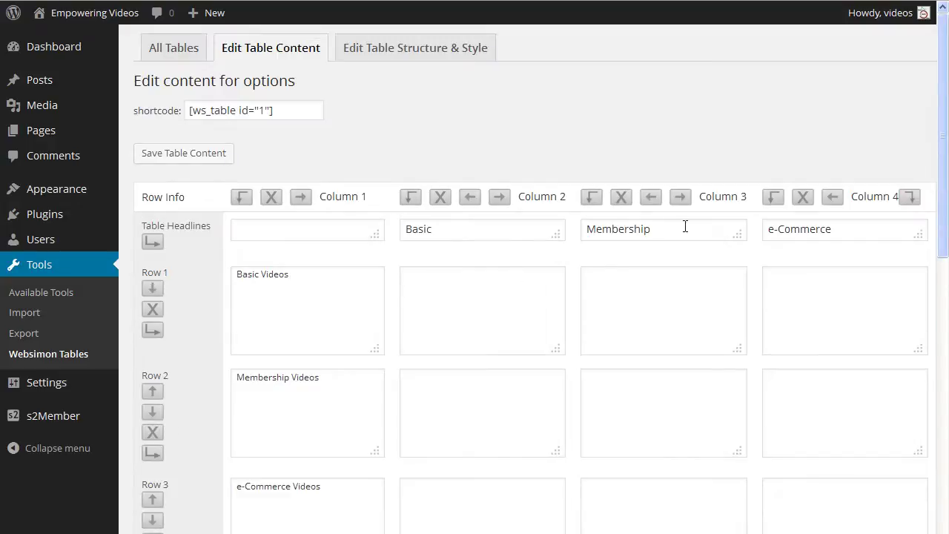
# Save Yes/No availability for each plan in all five rows, then insert a row after Support.
pyautogui.moveTo(942, 195); pyautogui.dragTo(938, 301)
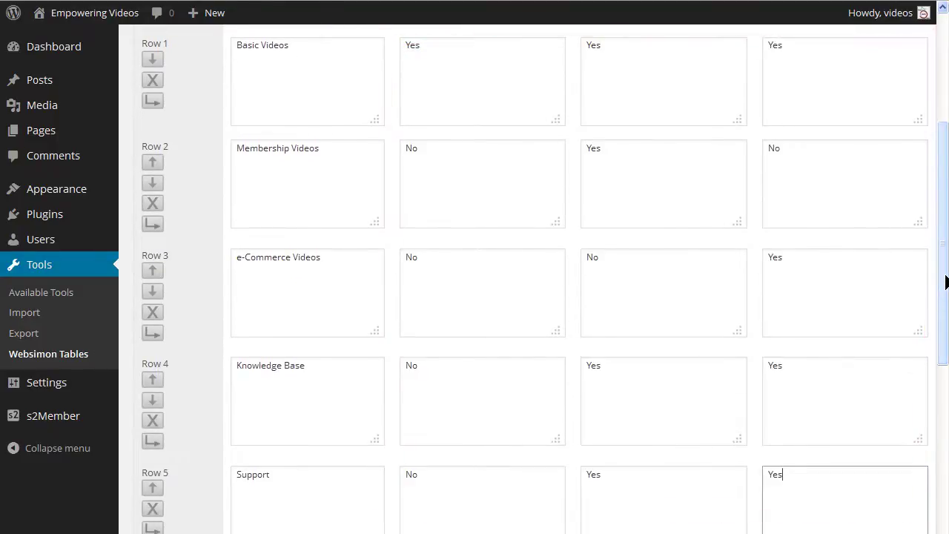
pyautogui.moveTo(944, 275); pyautogui.dragTo(945, 360)
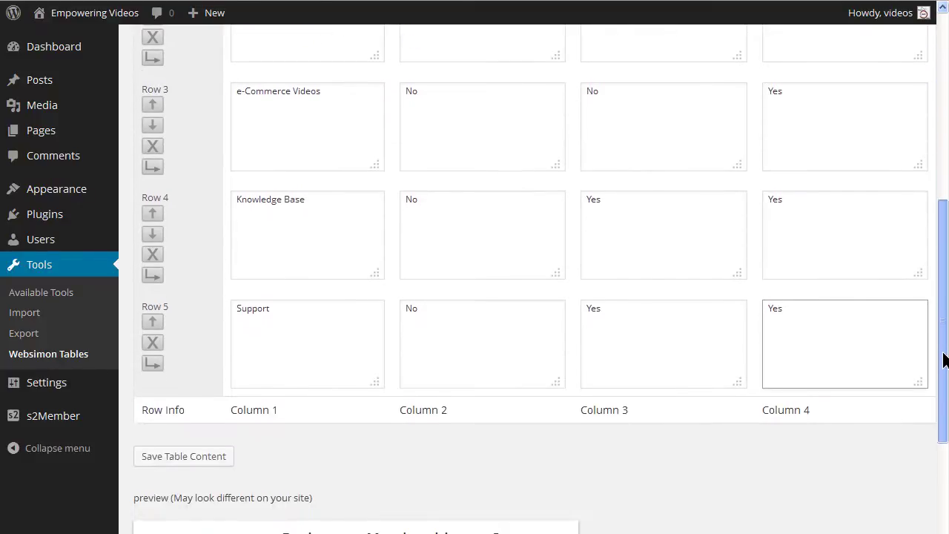
pyautogui.click(191, 456)
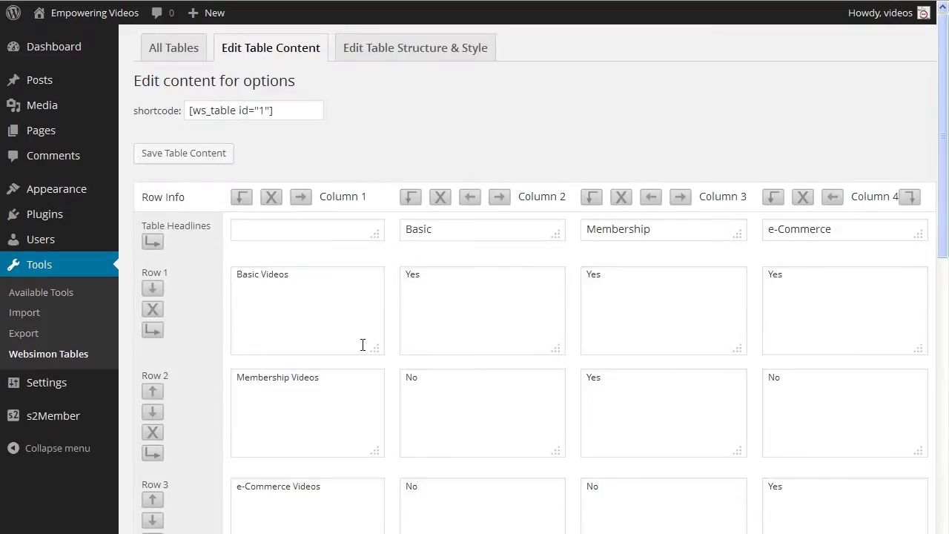
pyautogui.moveTo(946, 172); pyautogui.dragTo(939, 445)
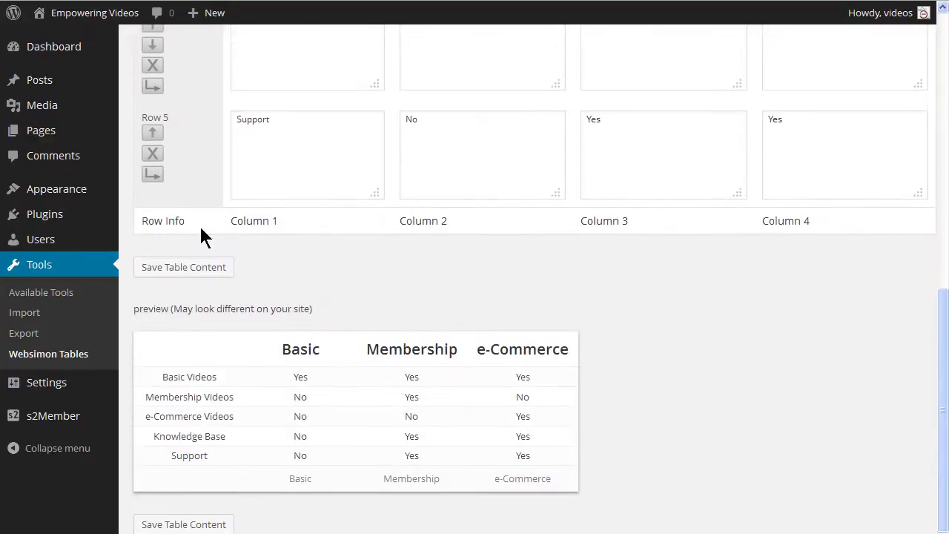
pyautogui.click(151, 178)
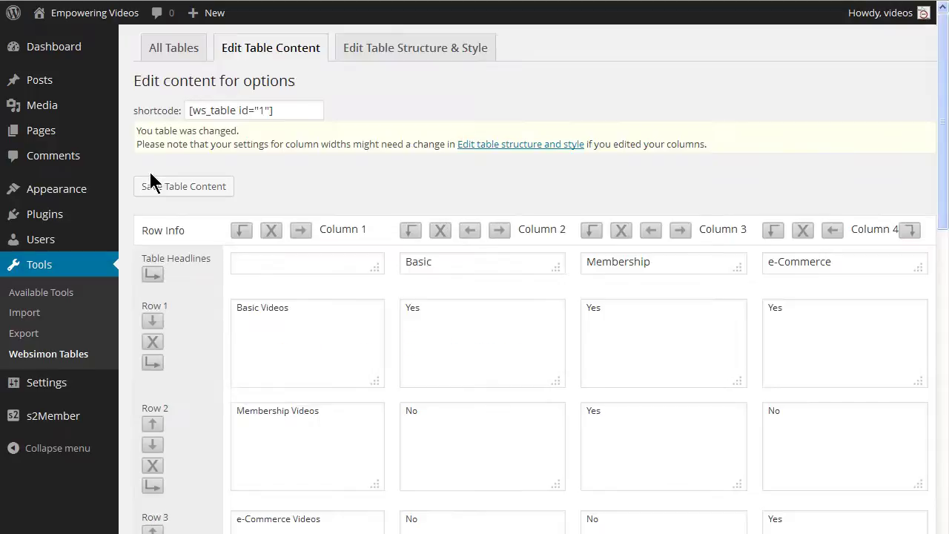
# Fill row 6 with Free Signup and the $37 and $47 monthly trial prices, and save.
pyautogui.moveTo(938, 121); pyautogui.dragTo(932, 341)
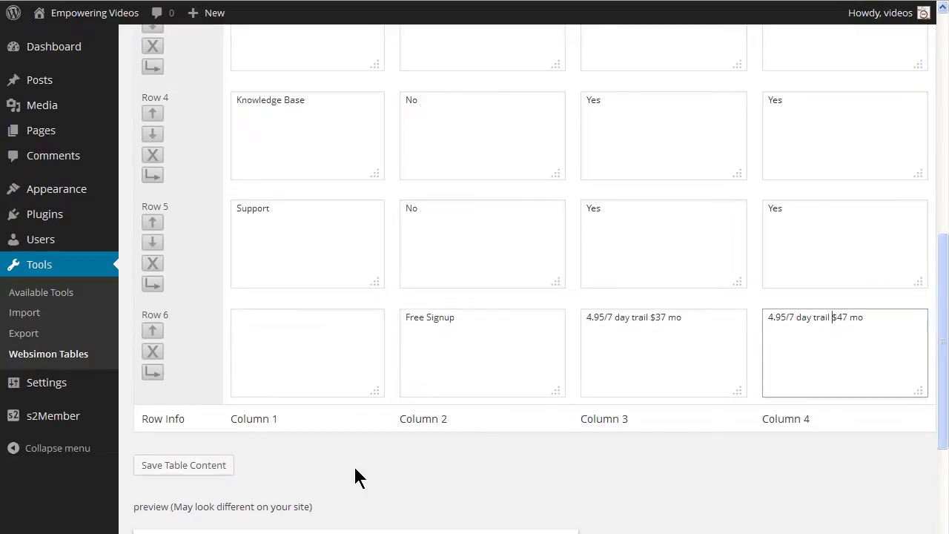
pyautogui.click(175, 467)
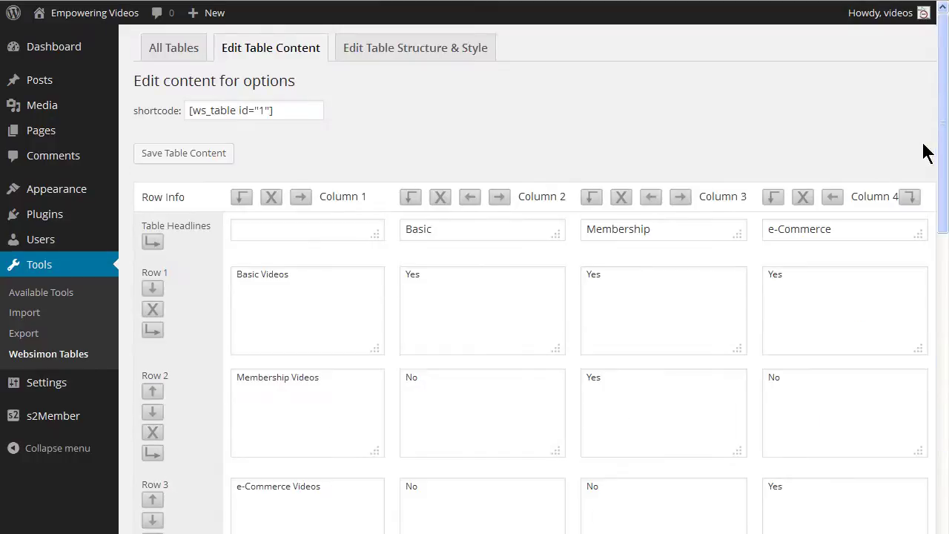
pyautogui.moveTo(943, 141); pyautogui.dragTo(944, 391)
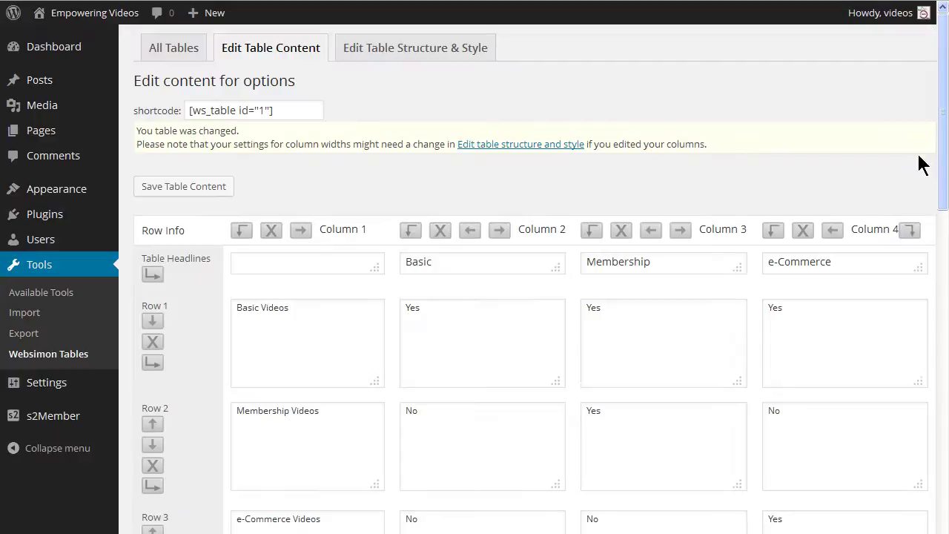
pyautogui.moveTo(940, 151); pyautogui.dragTo(939, 424)
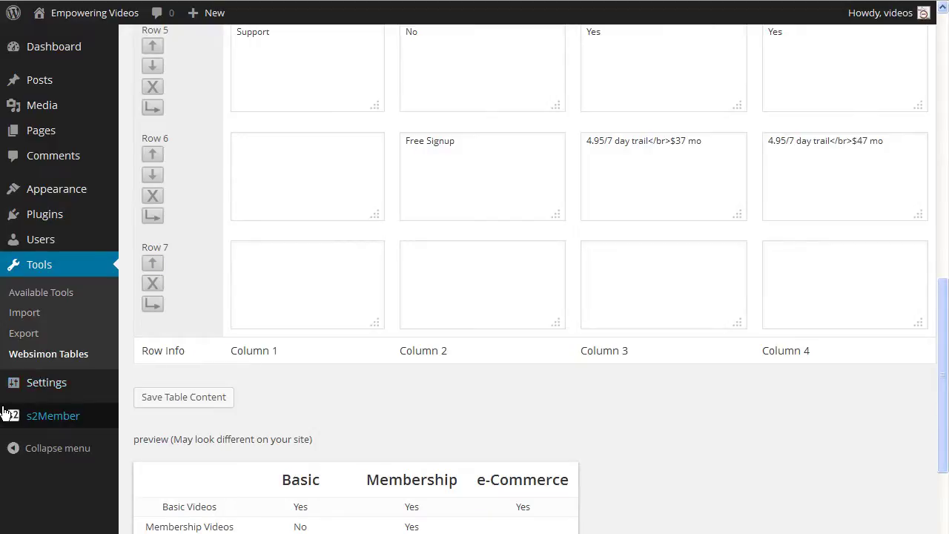
# Copy the s2Member registration link and save a linked SIGN UP NOW! button under Basic in row 7.
pyautogui.moveTo(40, 419)
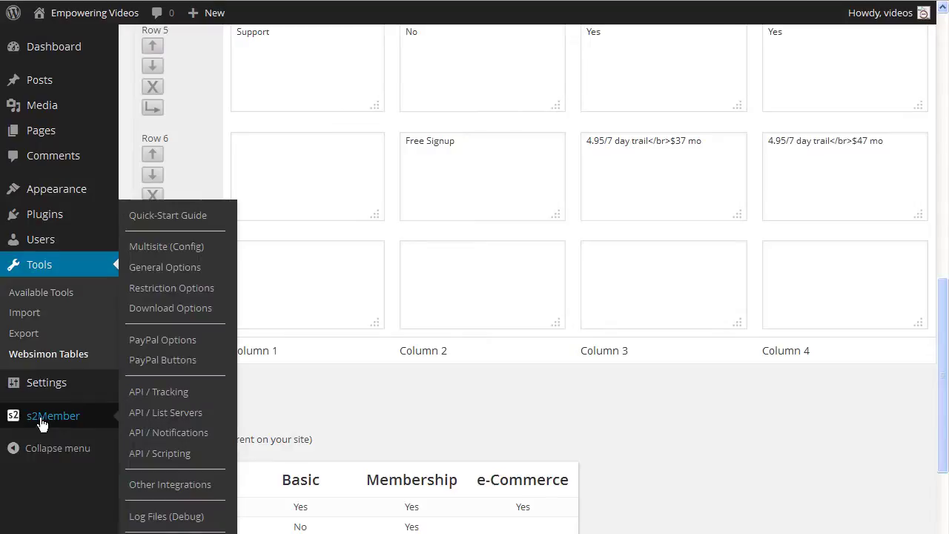
pyautogui.click(148, 268)
pyautogui.scroll(-5, 147, 273)
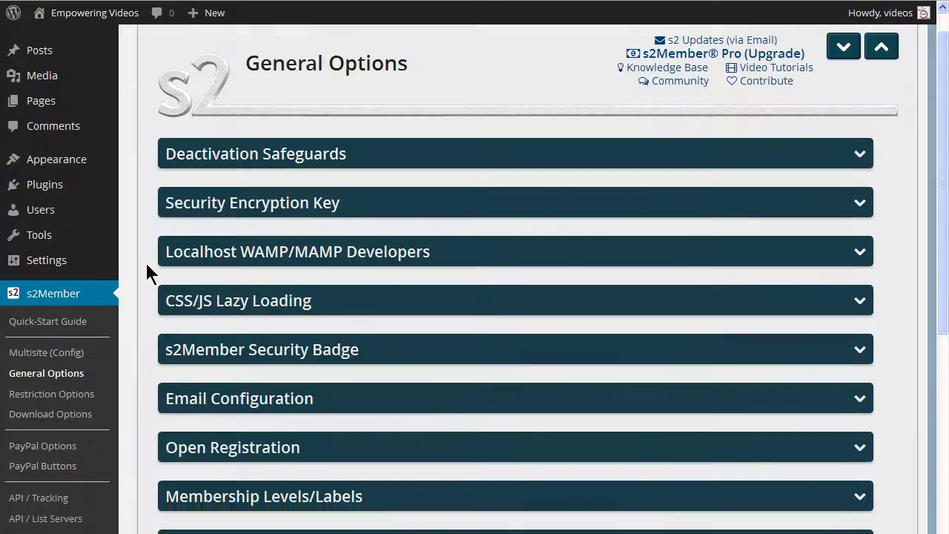
pyautogui.click(301, 296)
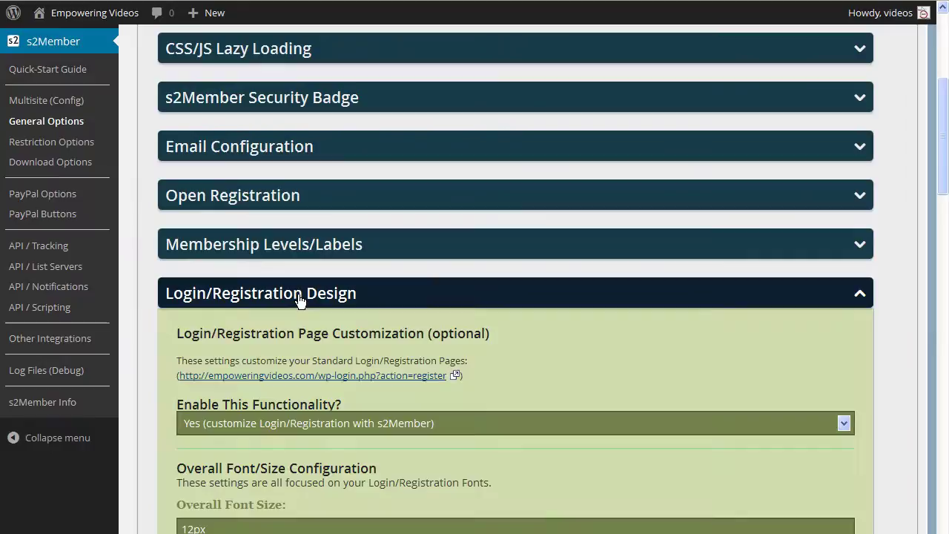
pyautogui.scroll(-1, 300, 299)
pyautogui.rightClick(246, 321)
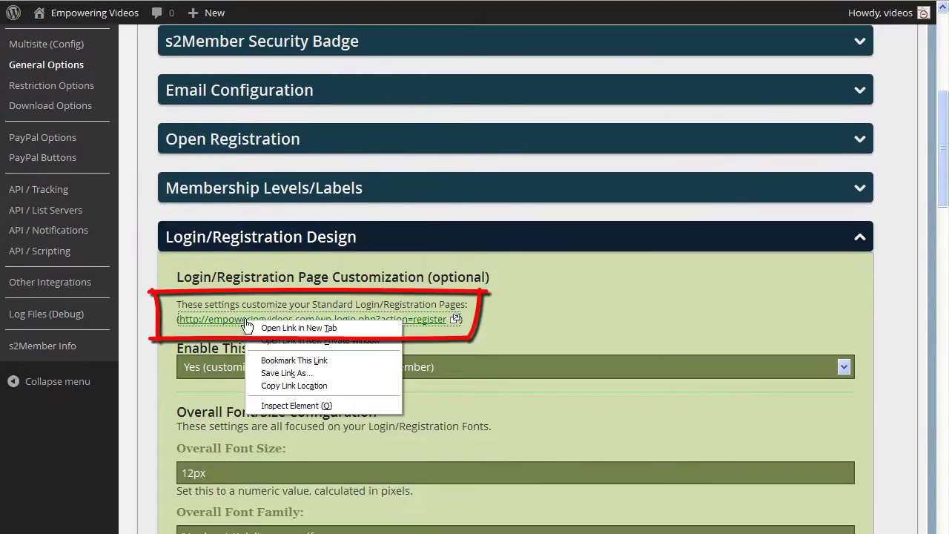
pyautogui.click(273, 386)
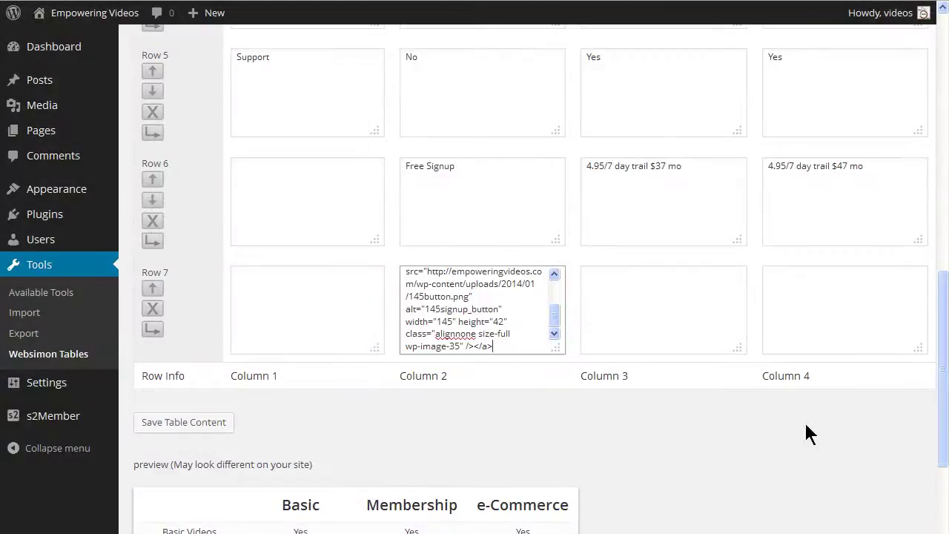
pyautogui.click(202, 421)
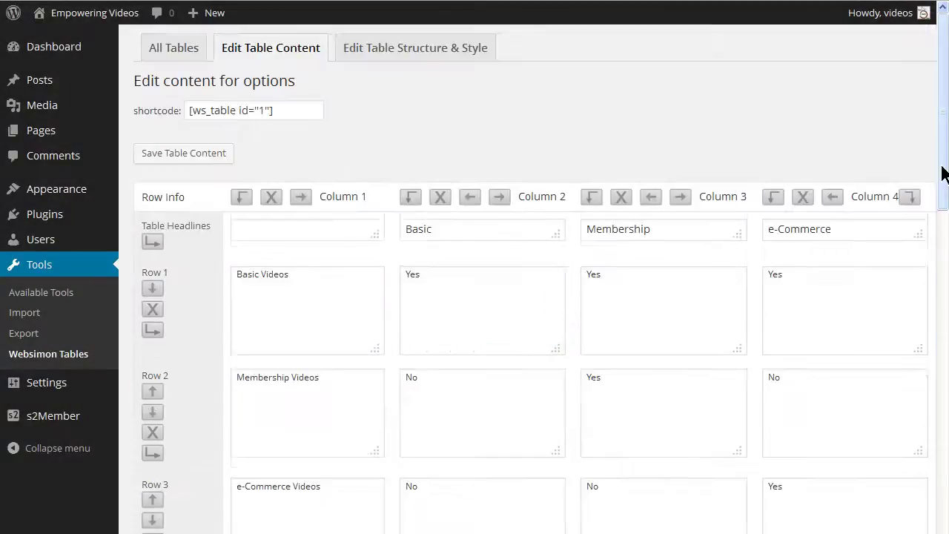
pyautogui.moveTo(941, 172)
pyautogui.mouseDown()
pyautogui.moveTo(945, 515)
pyautogui.moveTo(943, 173)
pyautogui.mouseUp()
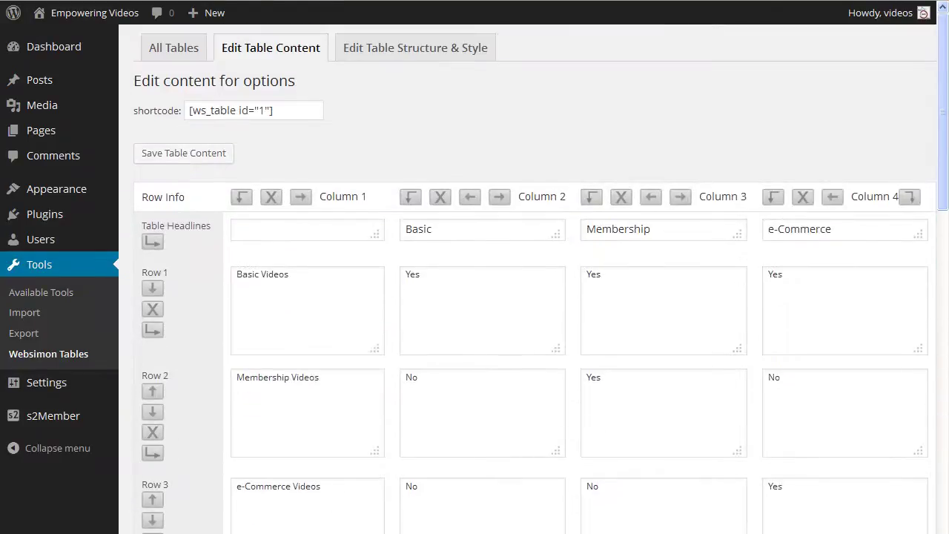
# Turn on the hover effect, set a 600 px fixed width, save, and review the table preview.
pyautogui.click(364, 49)
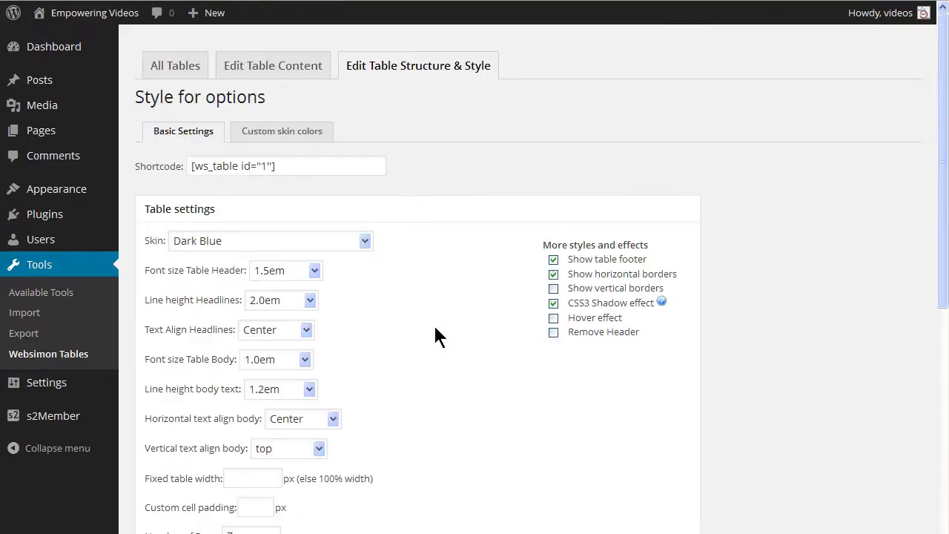
pyautogui.click(554, 319)
pyautogui.scroll(-6, 943, 265)
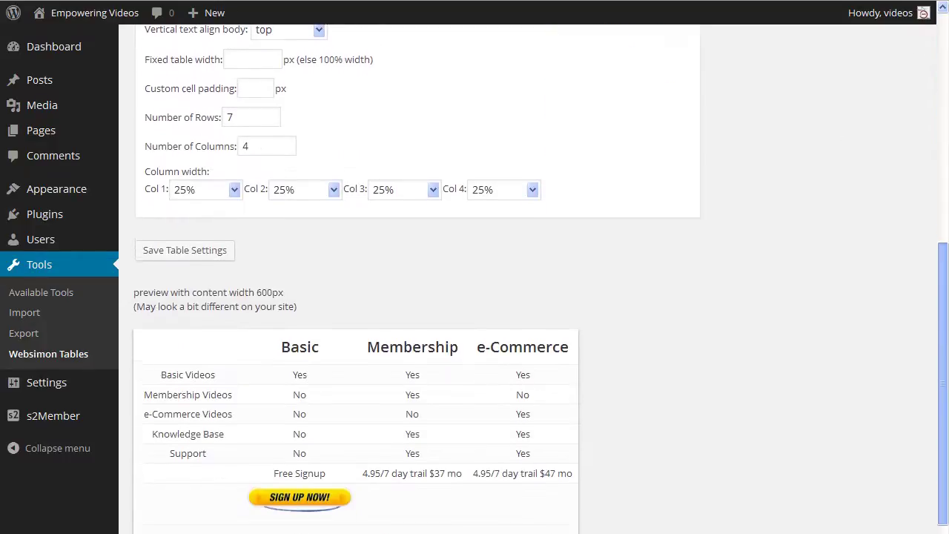
pyautogui.click(209, 247)
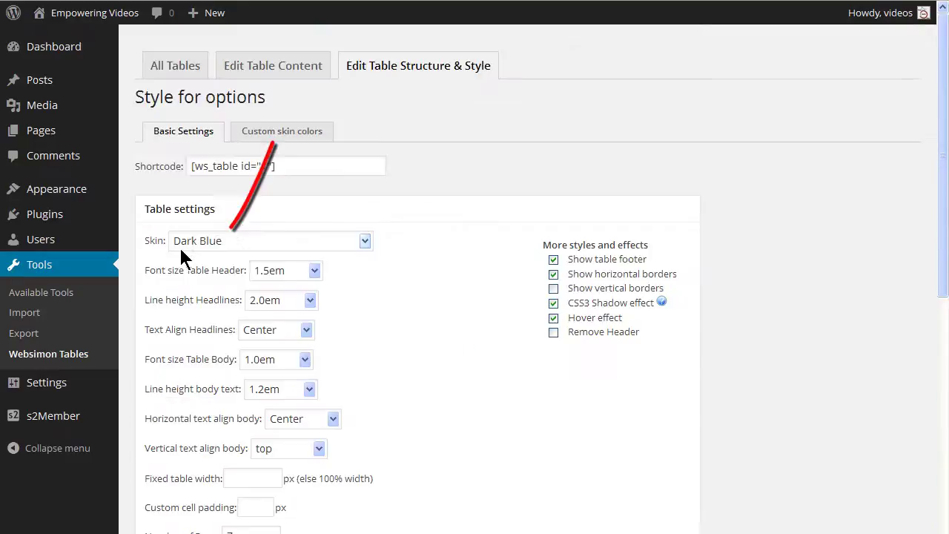
pyautogui.moveTo(944, 222); pyautogui.dragTo(934, 483)
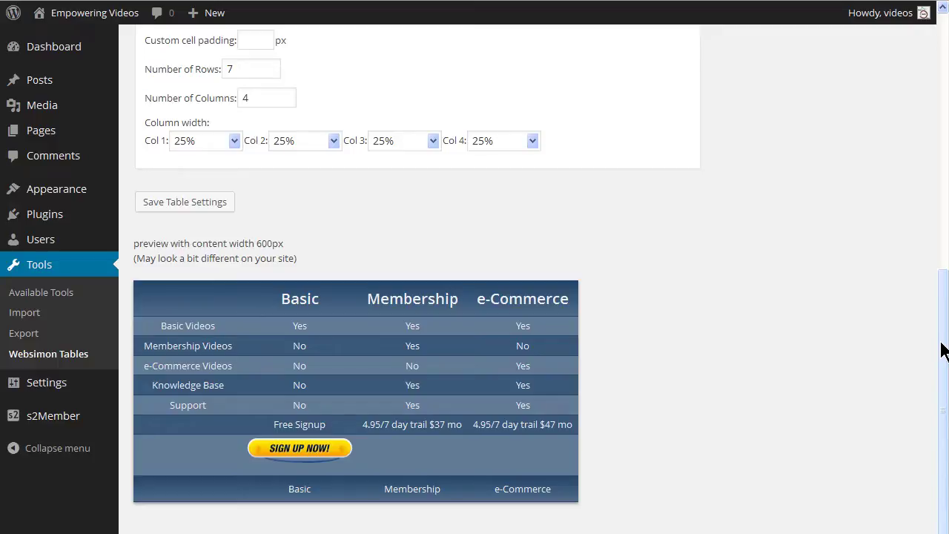
pyautogui.moveTo(942, 348)
pyautogui.mouseDown()
pyautogui.moveTo(917, 212)
pyautogui.moveTo(922, 70)
pyautogui.mouseUp()
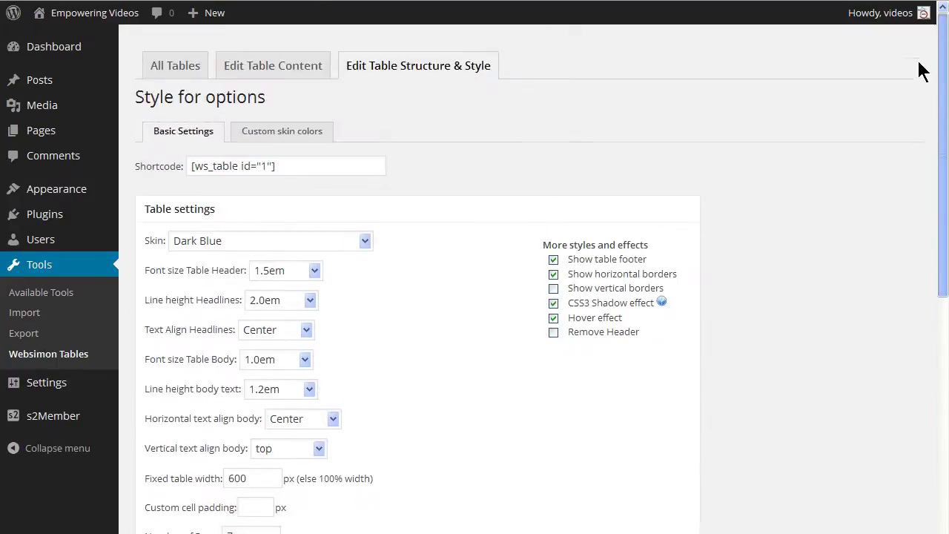
# Paste the shortcode [ws_table id="1"] into the Membership Options page body and update it.
pyautogui.click(290, 164)
pyautogui.rightClick(227, 171)
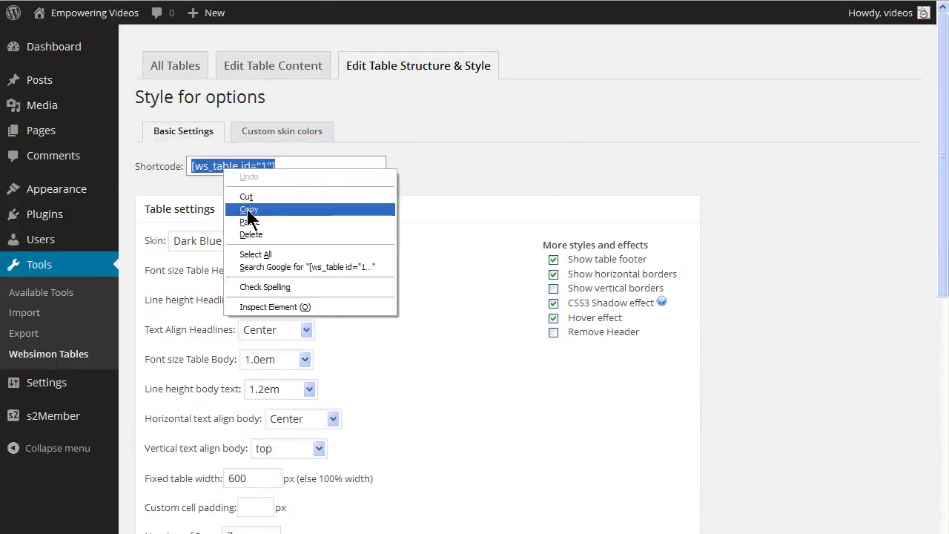
pyautogui.click(248, 210)
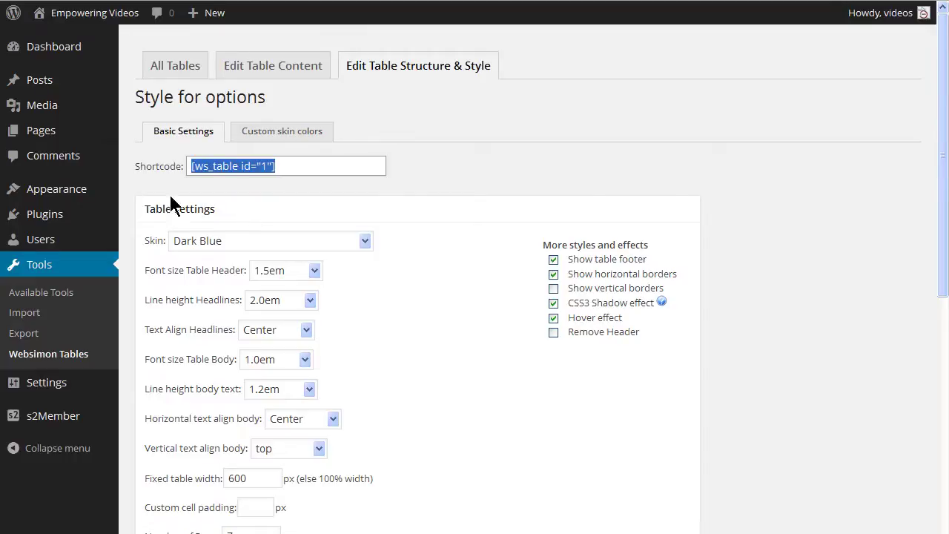
pyautogui.moveTo(40, 132)
pyautogui.click(154, 138)
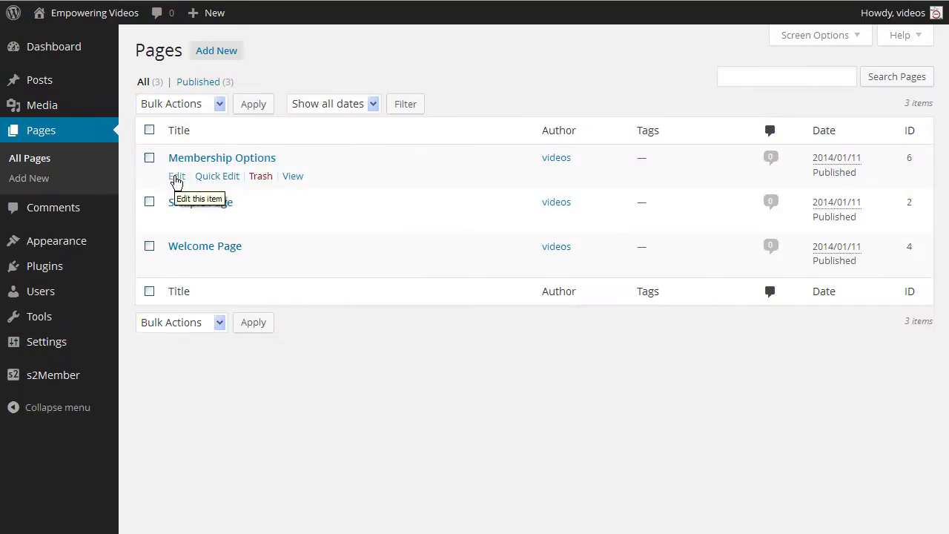
pyautogui.click(177, 181)
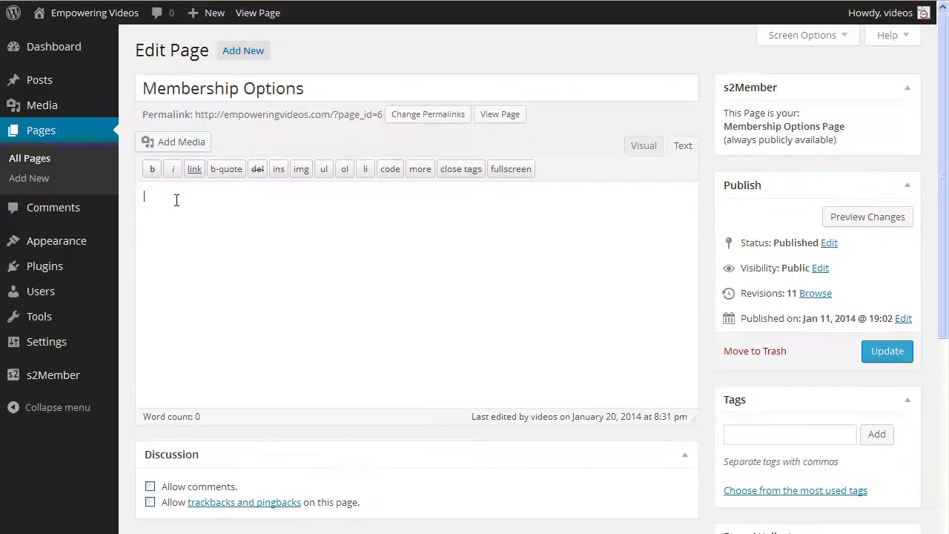
pyautogui.rightClick(176, 197)
pyautogui.click(202, 254)
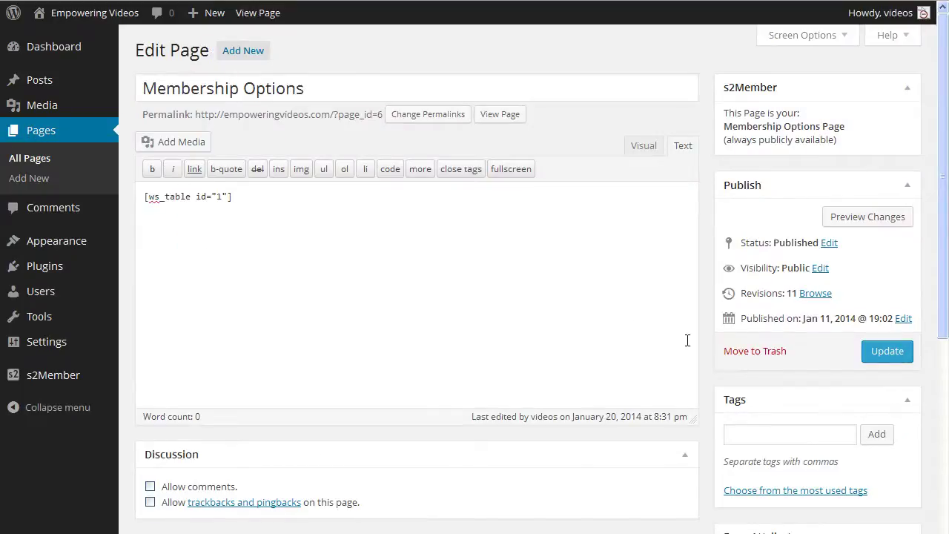
pyautogui.click(878, 353)
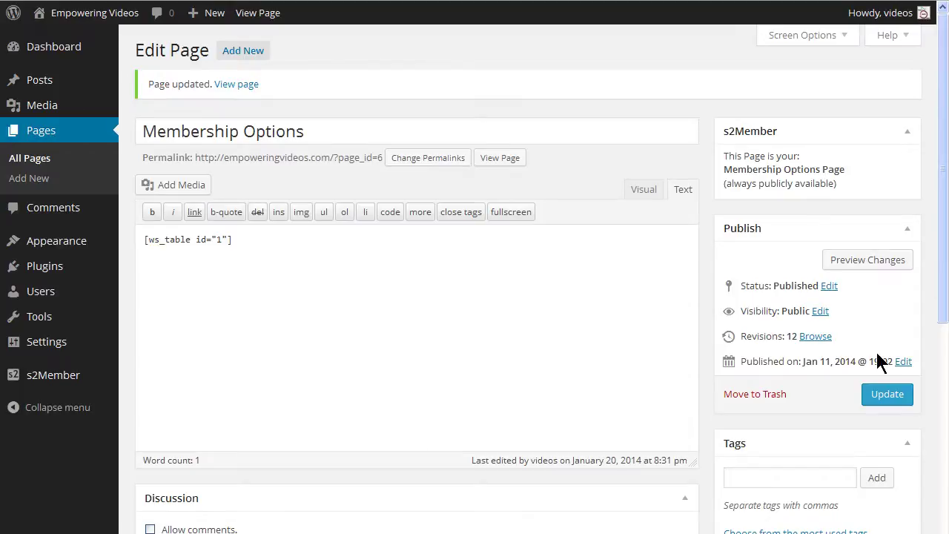
# Allow trackbacks and pingbacks with comments left off, and update the page again.
pyautogui.scroll(-3, 300, 278)
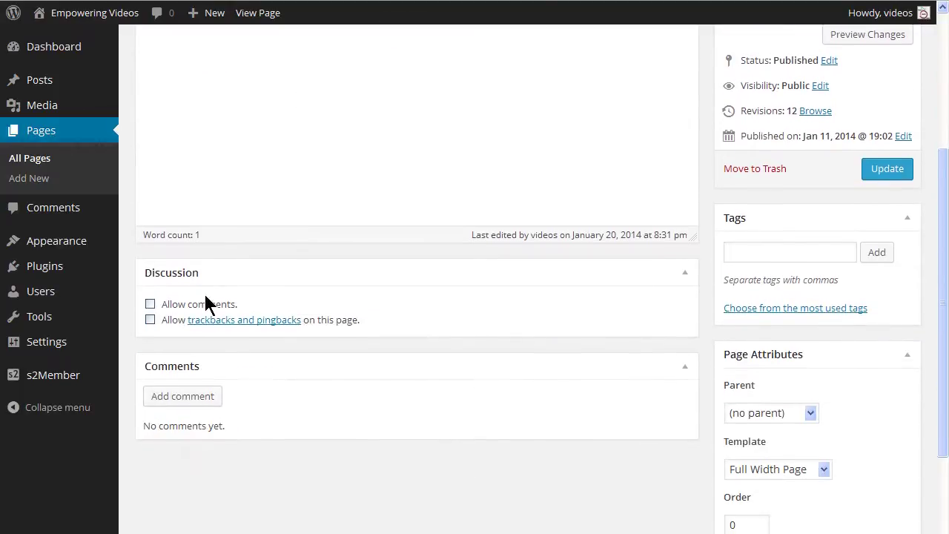
pyautogui.click(150, 304)
pyautogui.click(150, 320)
pyautogui.click(150, 305)
pyautogui.click(888, 169)
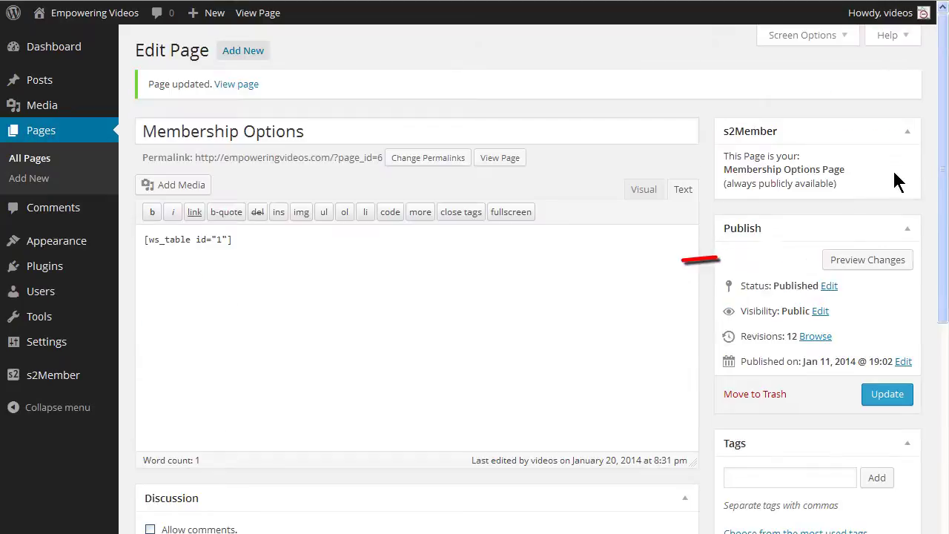
# Preview the Membership Options page showing the comparison table, prices and sign-up button.
pyautogui.click(846, 260)
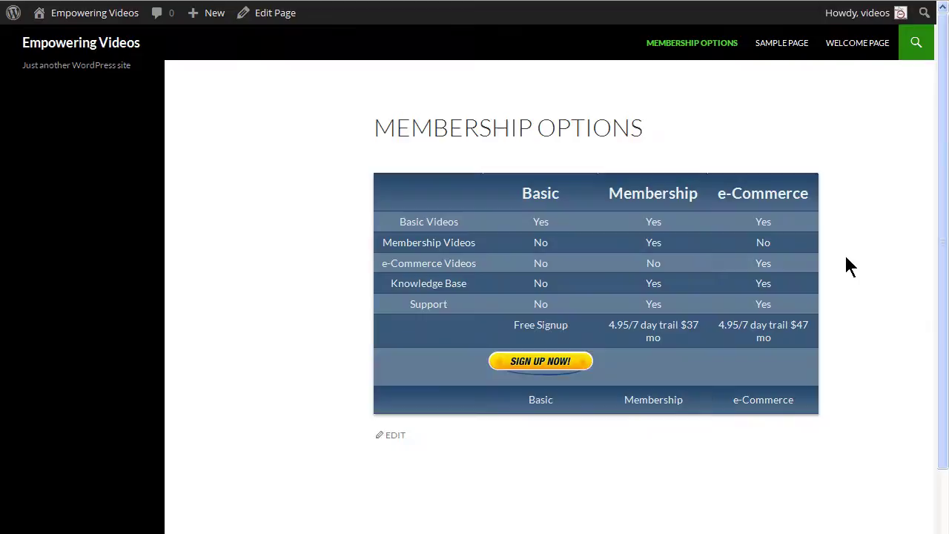